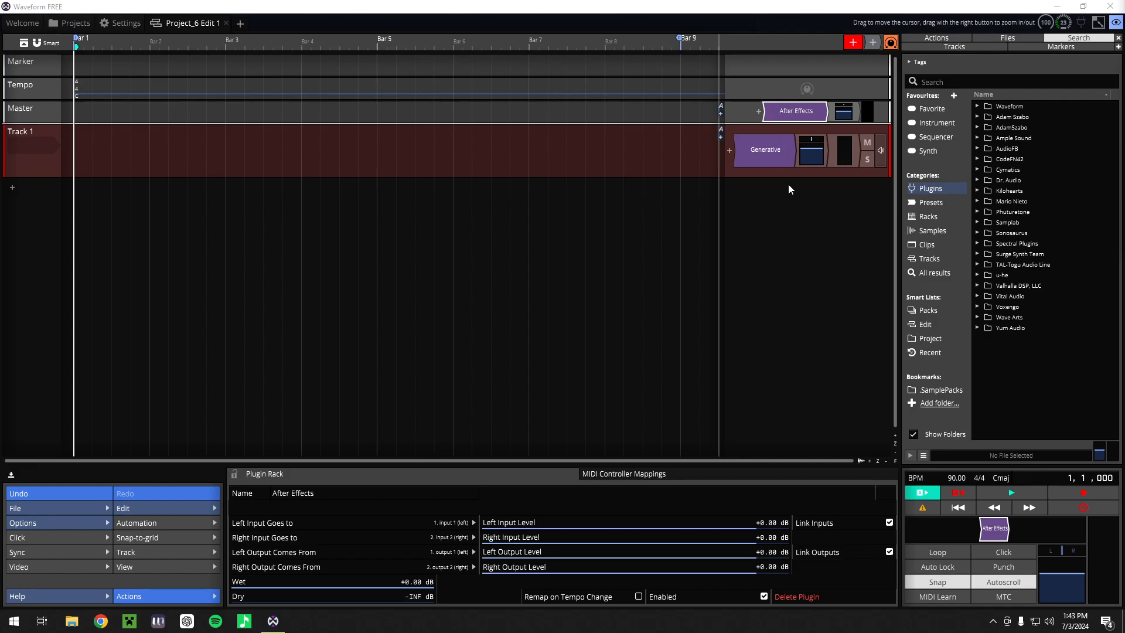
Step: Examine the Generative rack on Track 1 and the After Effects rack on the Master, leaving only the Generative rack open
double_click(761, 152)
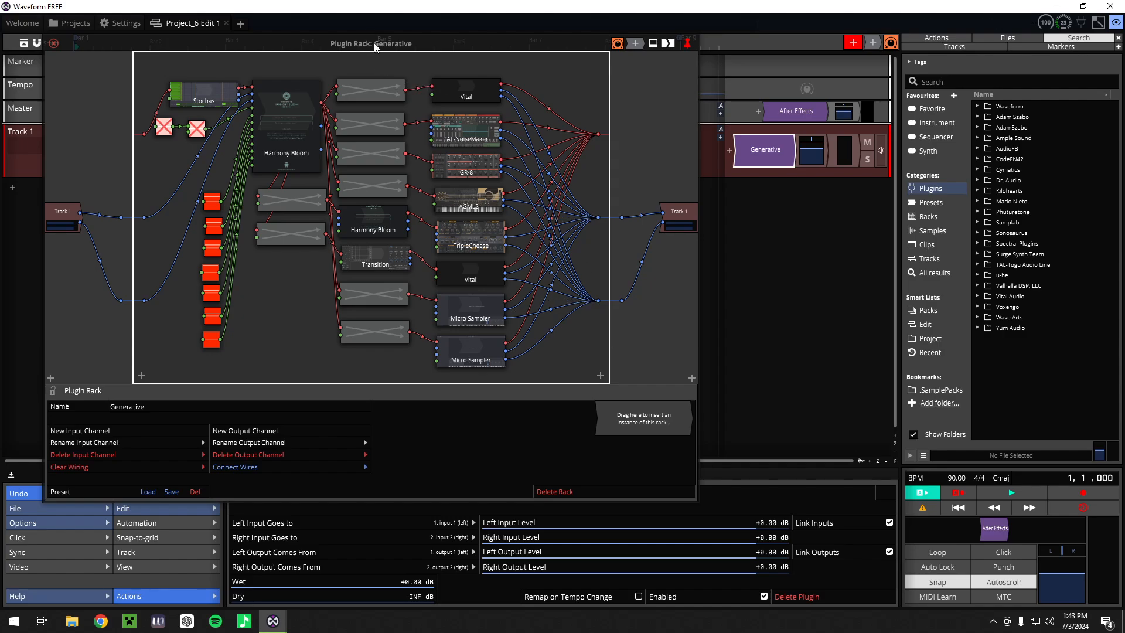
double_click(800, 112)
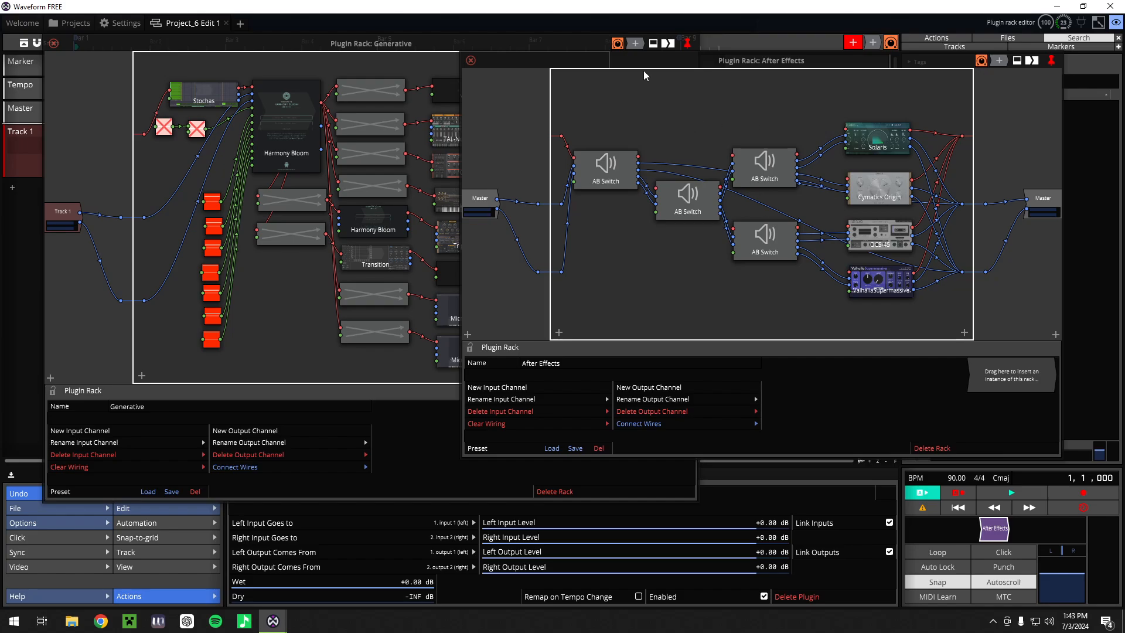
mouse_move(690, 64)
left_mouse_down()
mouse_move(858, 74)
mouse_move(690, 64)
left_mouse_up()
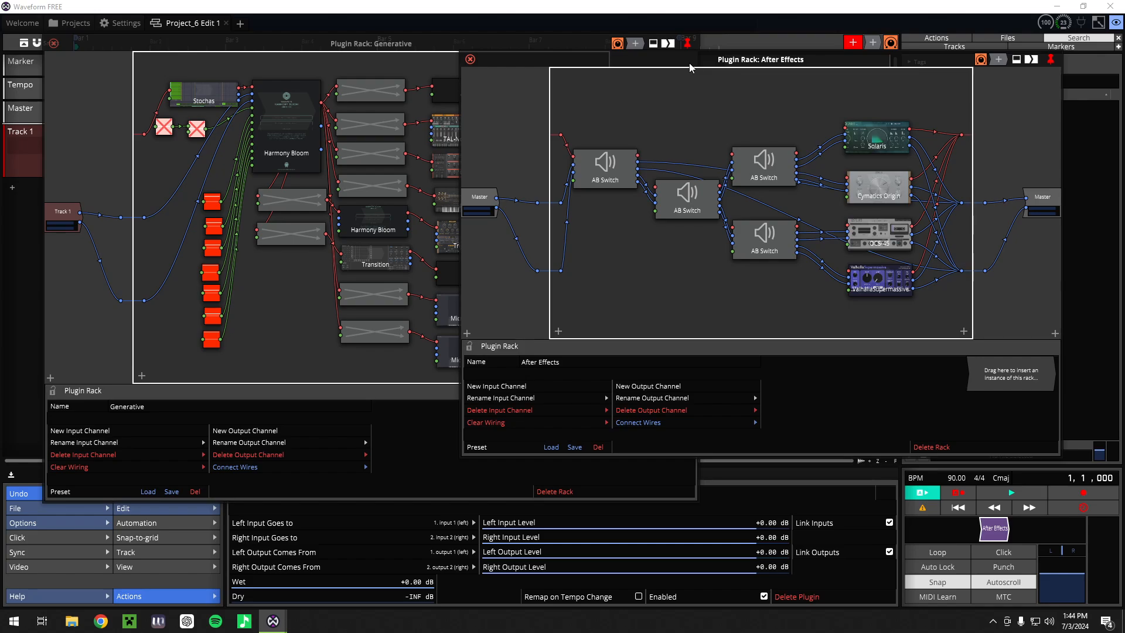
left_click(470, 59)
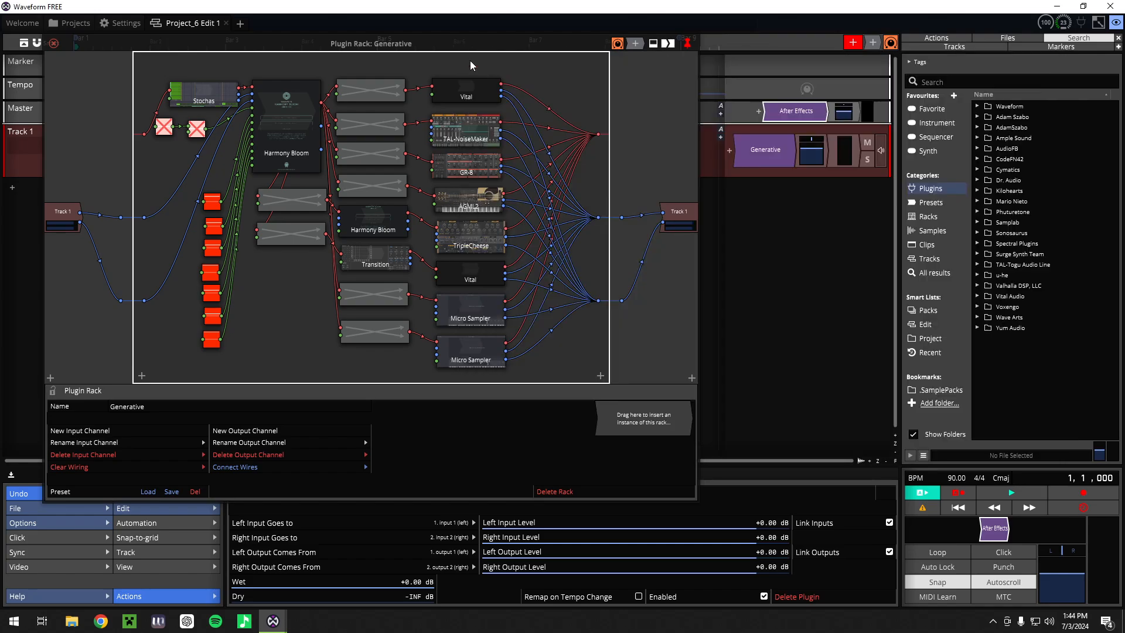
Step: Move the Generative rack window clear of the track headers and inspect the Stochas sequencer's note pattern, closing the plugin when finished
left_click_drag(470, 43, 633, 38)
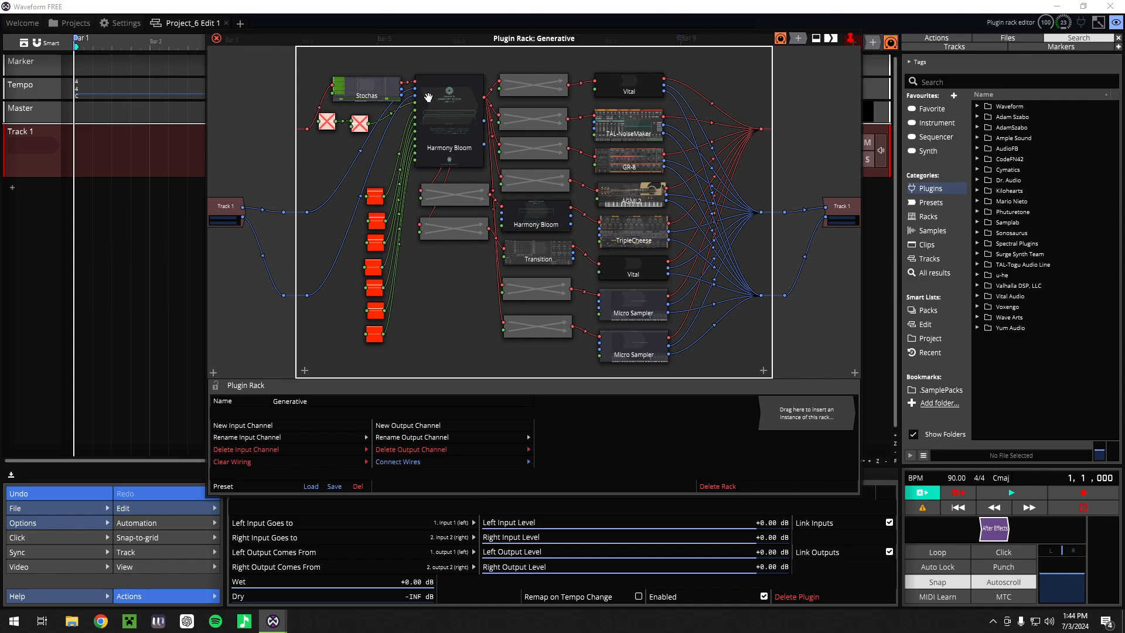
double_click(362, 89)
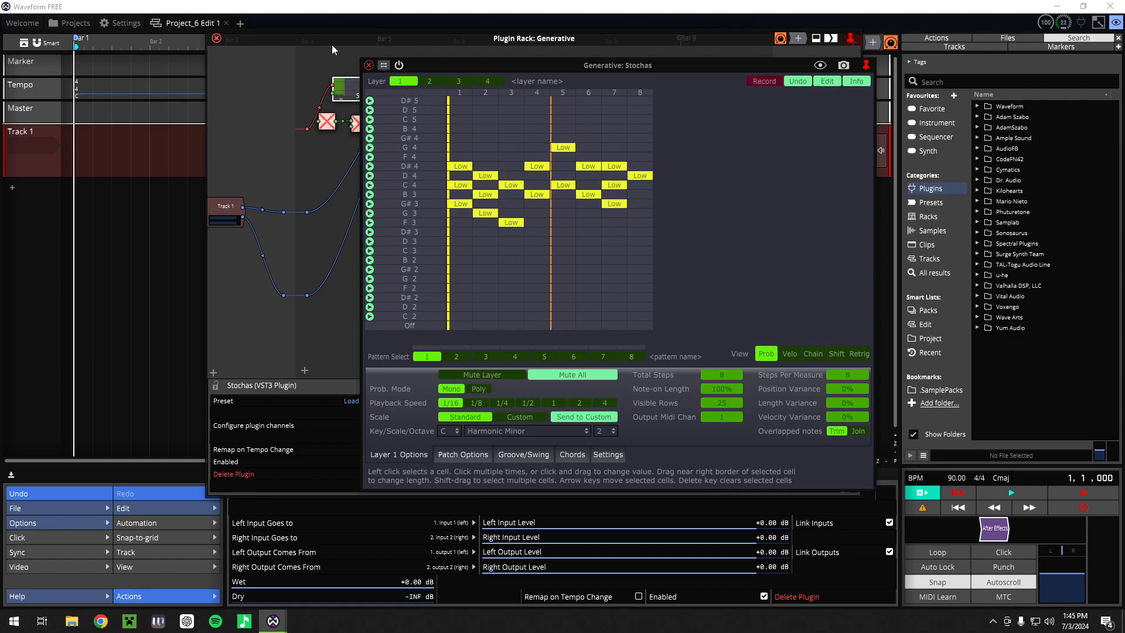
left_click(368, 65)
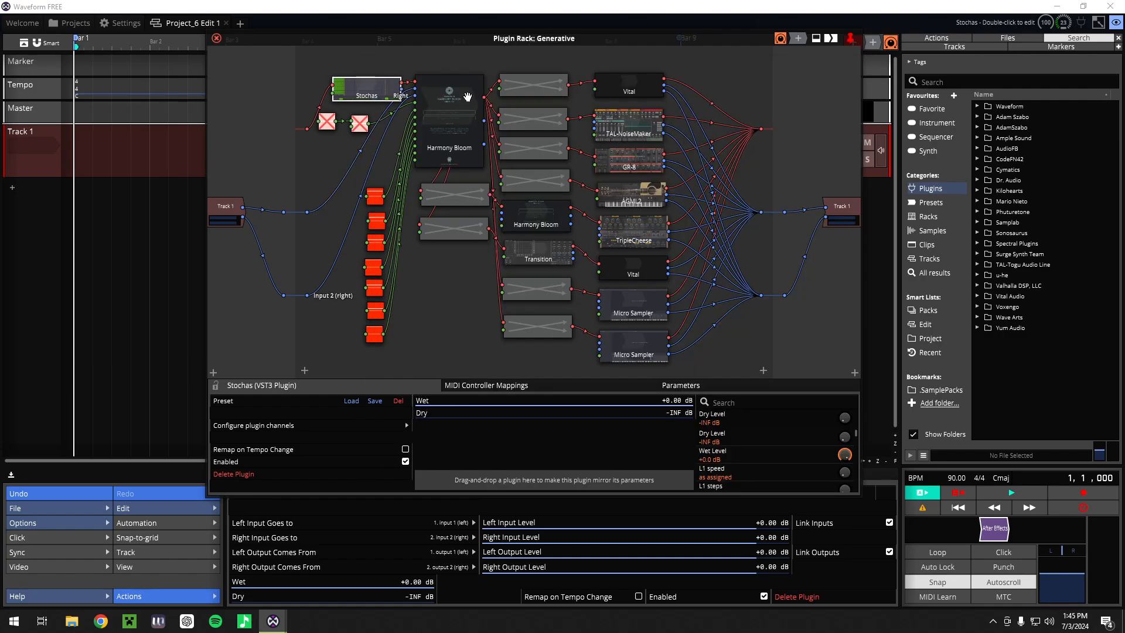
Step: Inspect the large Harmony Bloom plugin fed by Stochas and the trigger bar channel outputs in its settings, closing it when finished
double_click(456, 110)
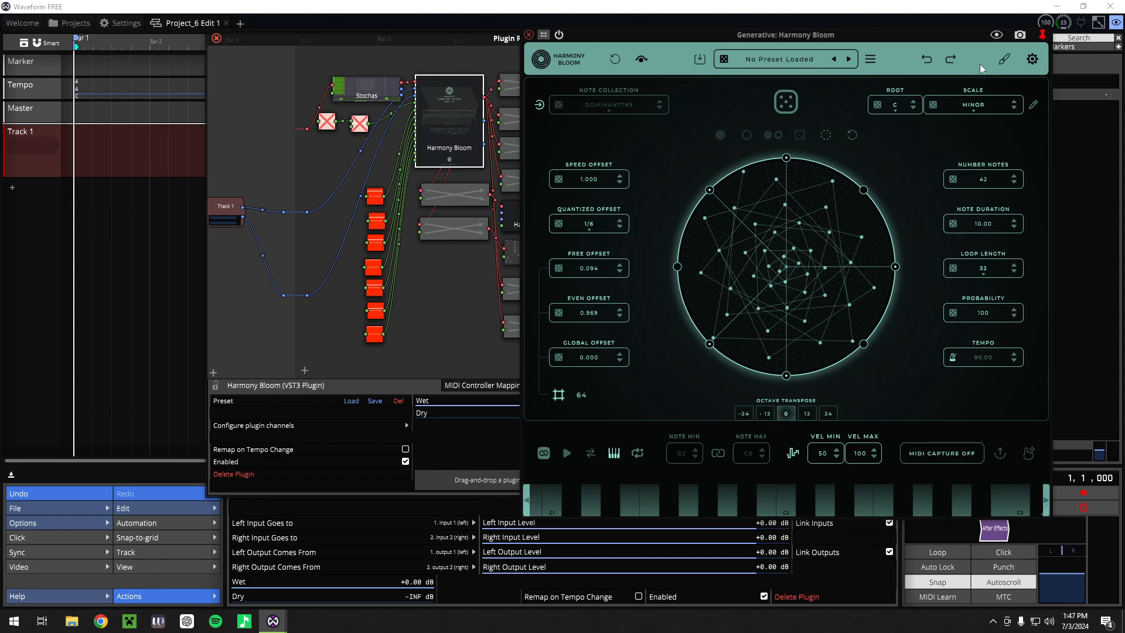
left_click(1036, 61)
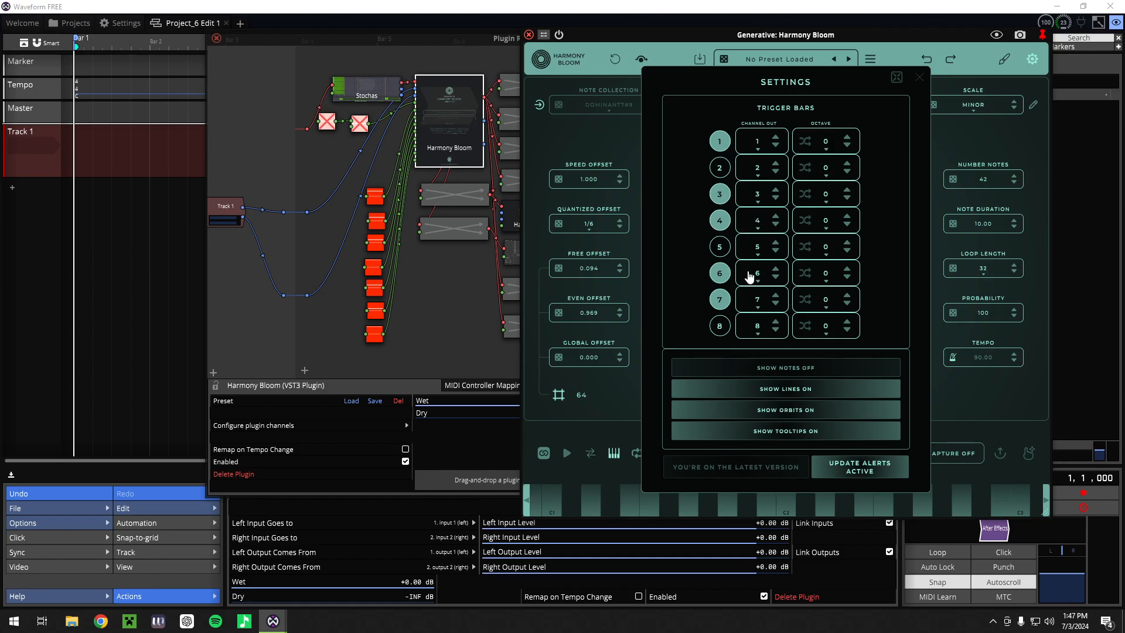
left_click(919, 77)
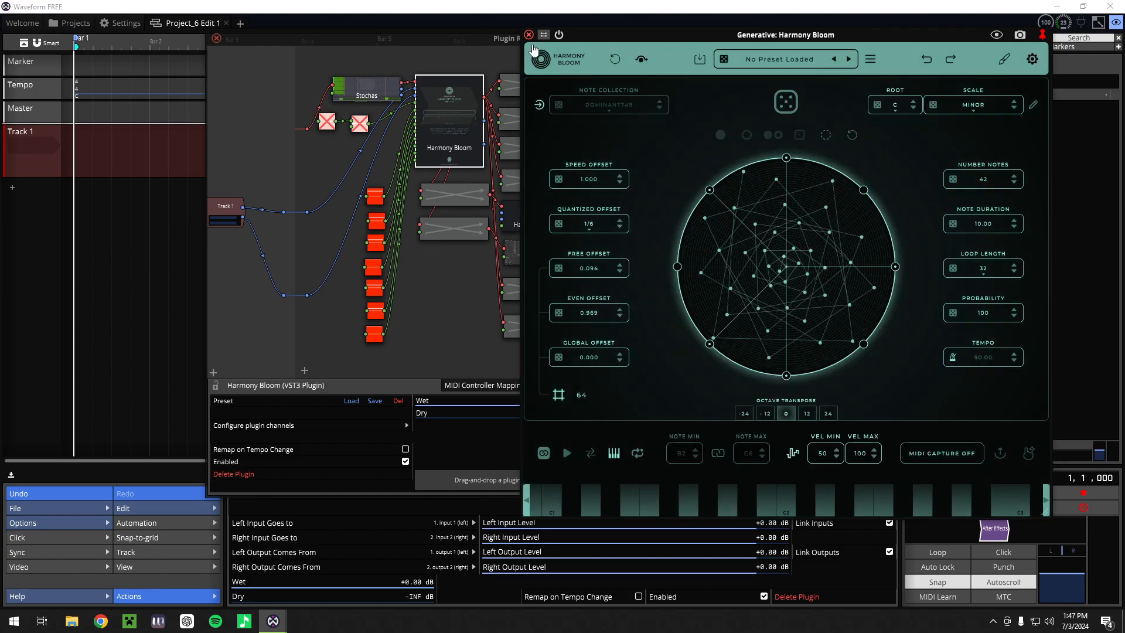
left_click(528, 35)
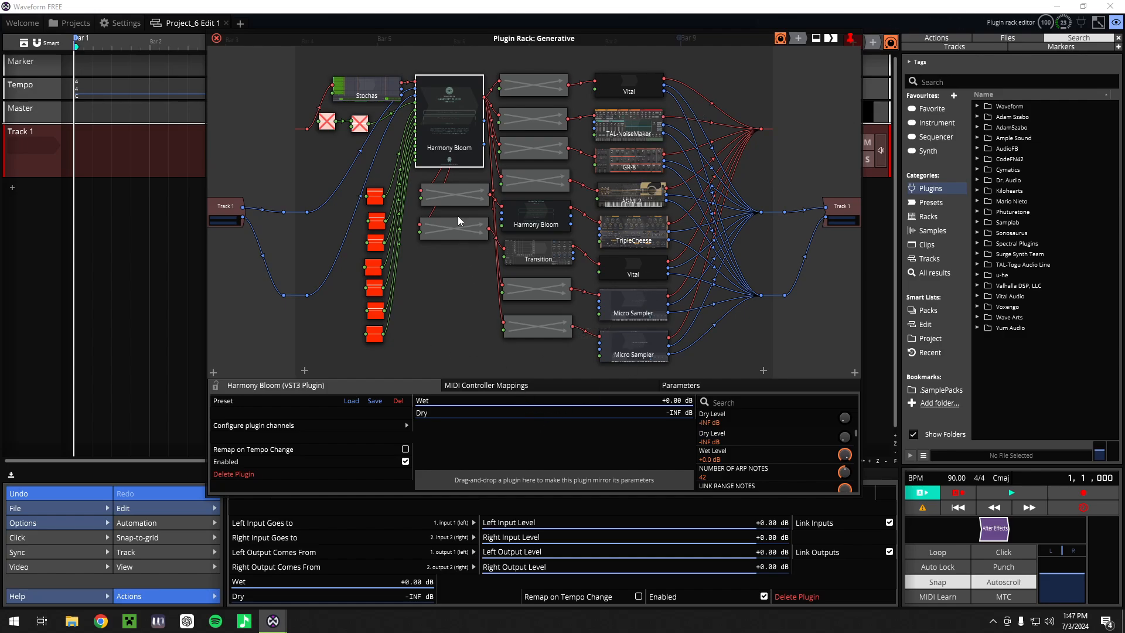
Step: View the smaller Harmony Bloom and the Transition plugin side by side, closing both plugin windows when finished
double_click(535, 218)
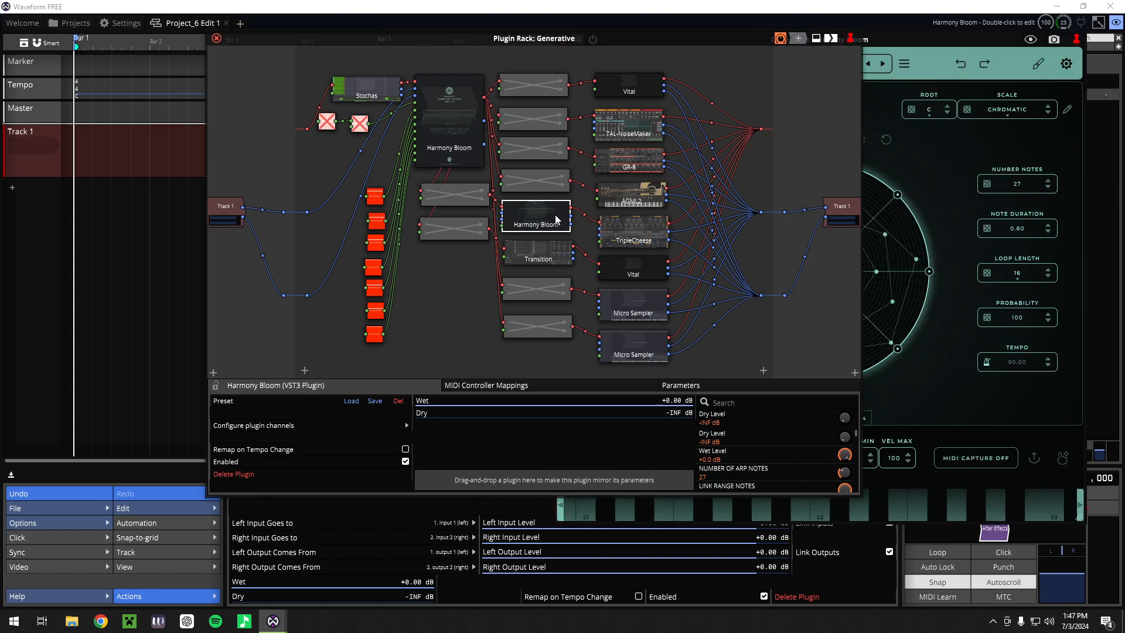
double_click(526, 247)
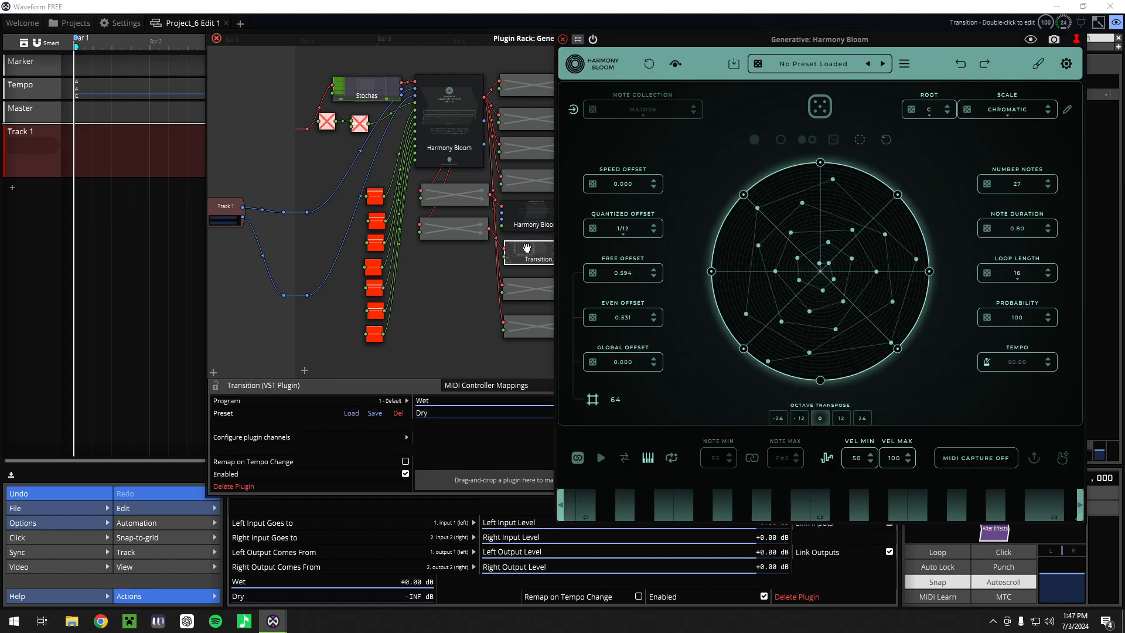
left_click_drag(578, 69, 116, 68)
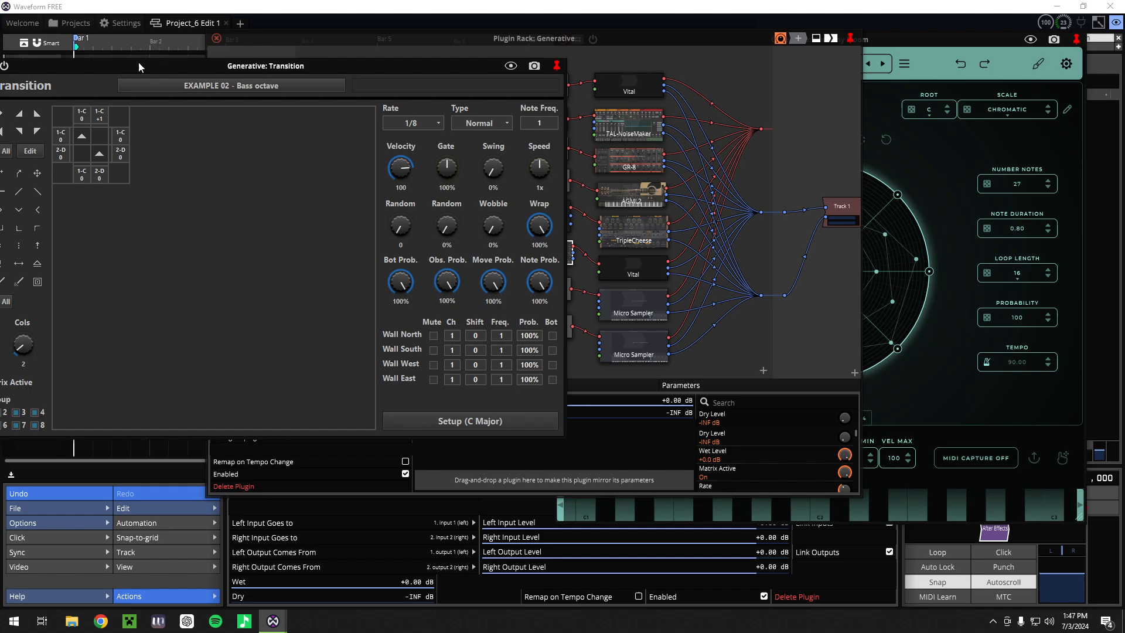
left_click(925, 33)
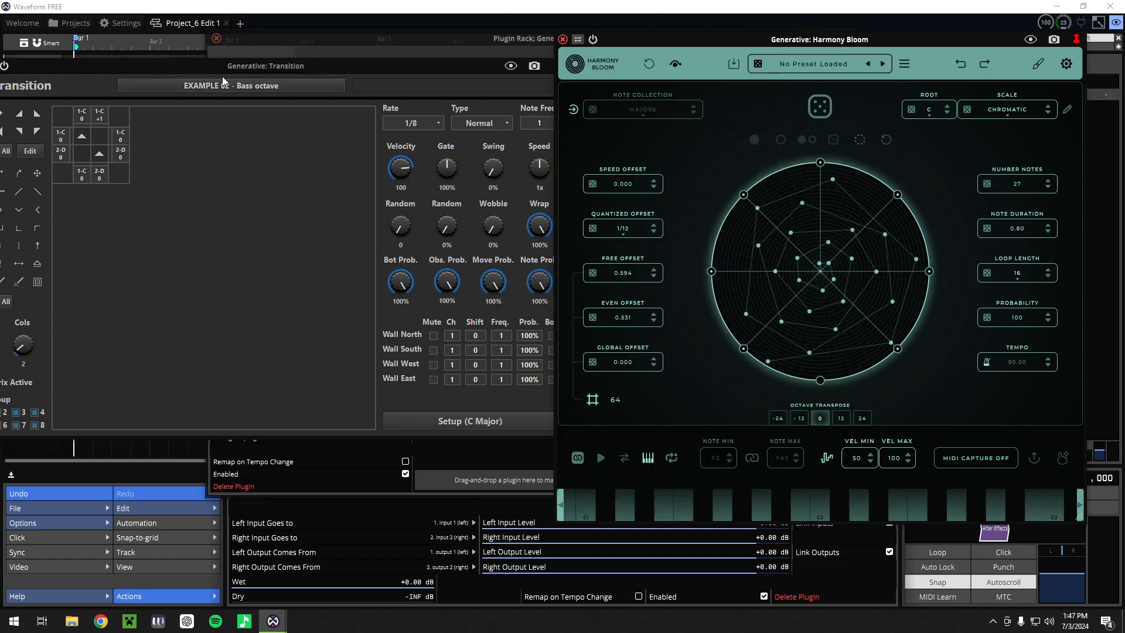
left_click_drag(250, 66, 273, 64)
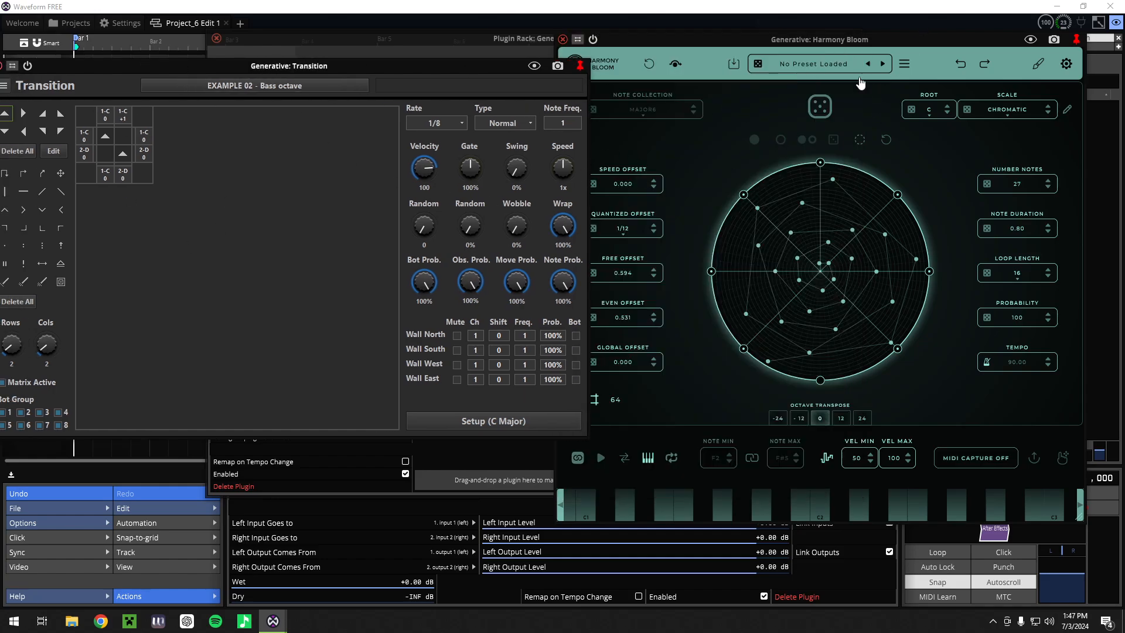
left_click_drag(95, 69, 200, 76)
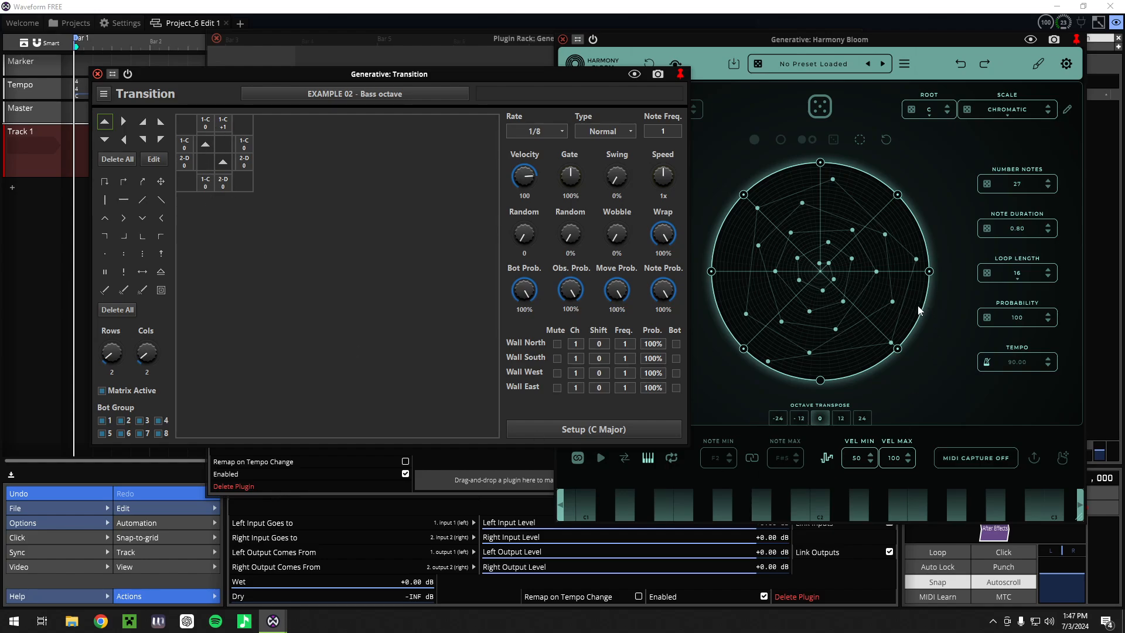
left_click(813, 42)
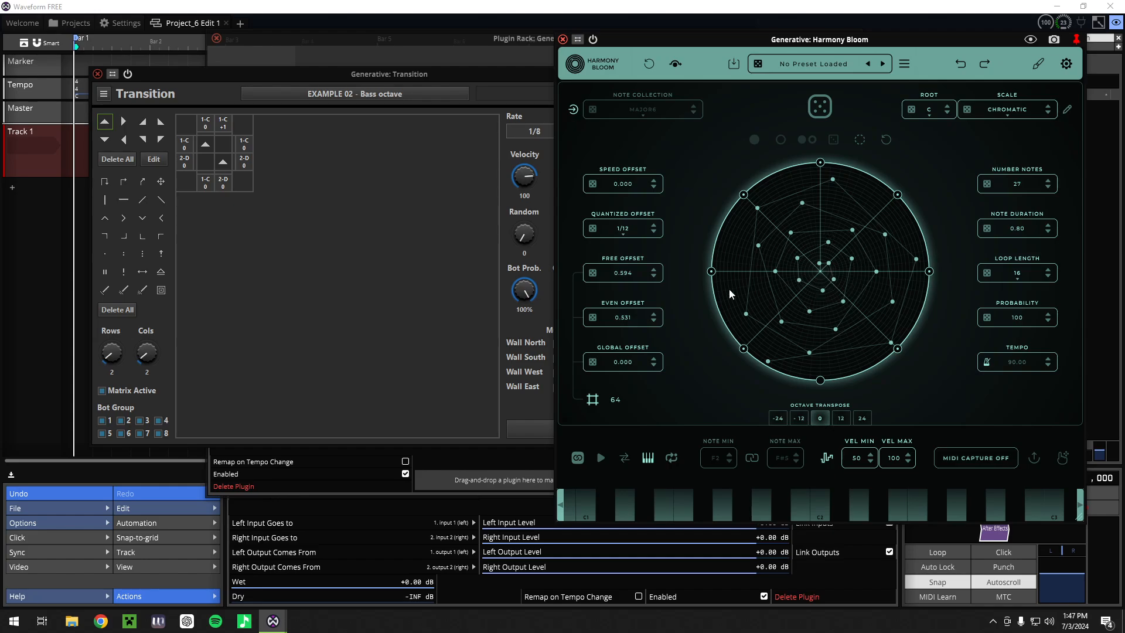
left_click(562, 39)
left_click(97, 74)
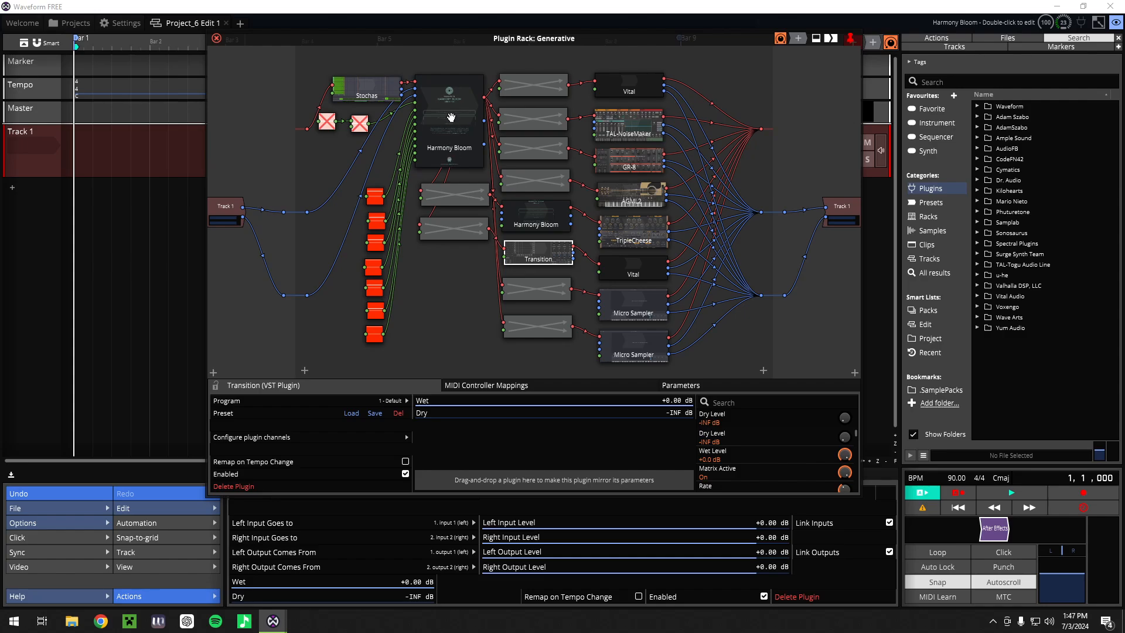
Step: Re-examine the smaller Harmony Bloom that feeds TripleCheese, and close both the plugin and the Generative rack
left_click(534, 215)
double_click(534, 215)
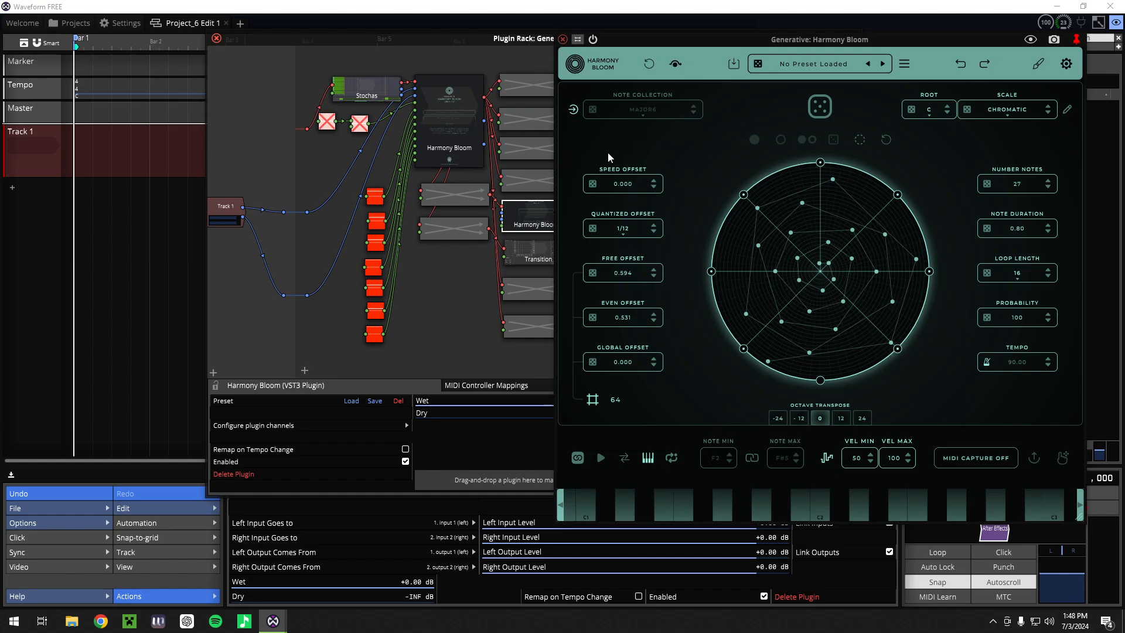
left_click(564, 39)
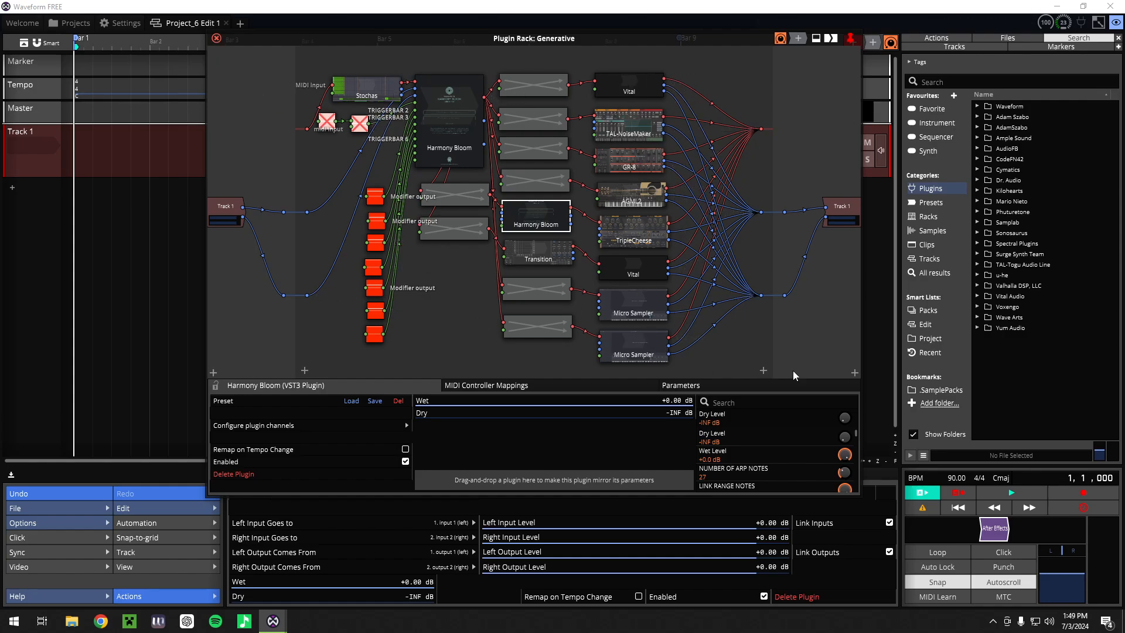
left_click(217, 38)
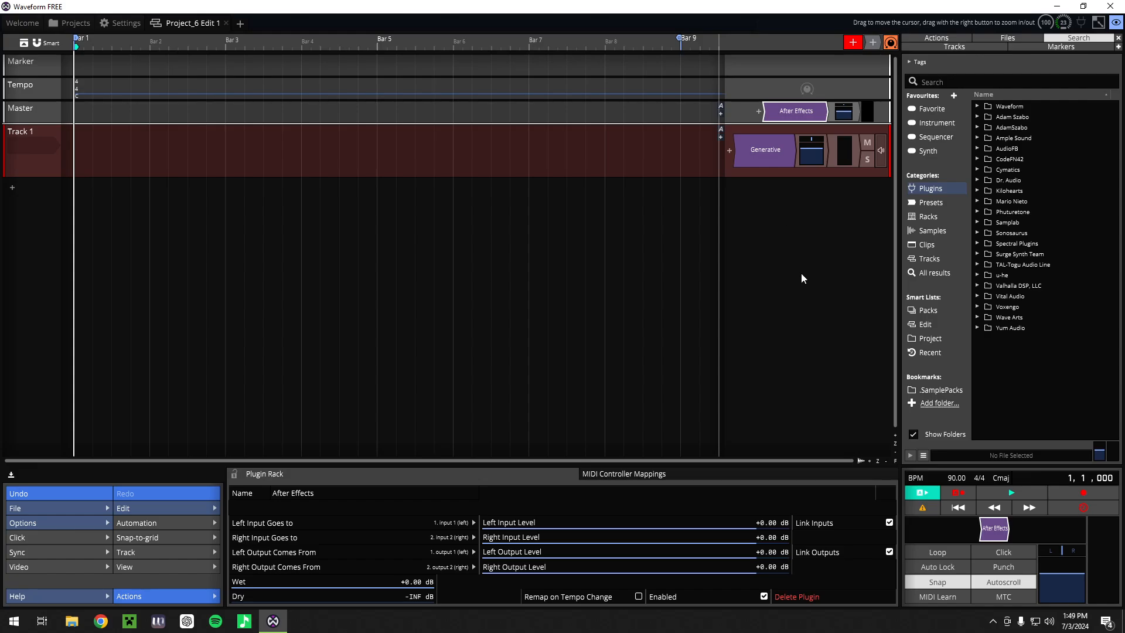
Step: Audition the project from bar 1 until bar 8, stop playback, and briefly review the wiring of the Generative rack
key("space")
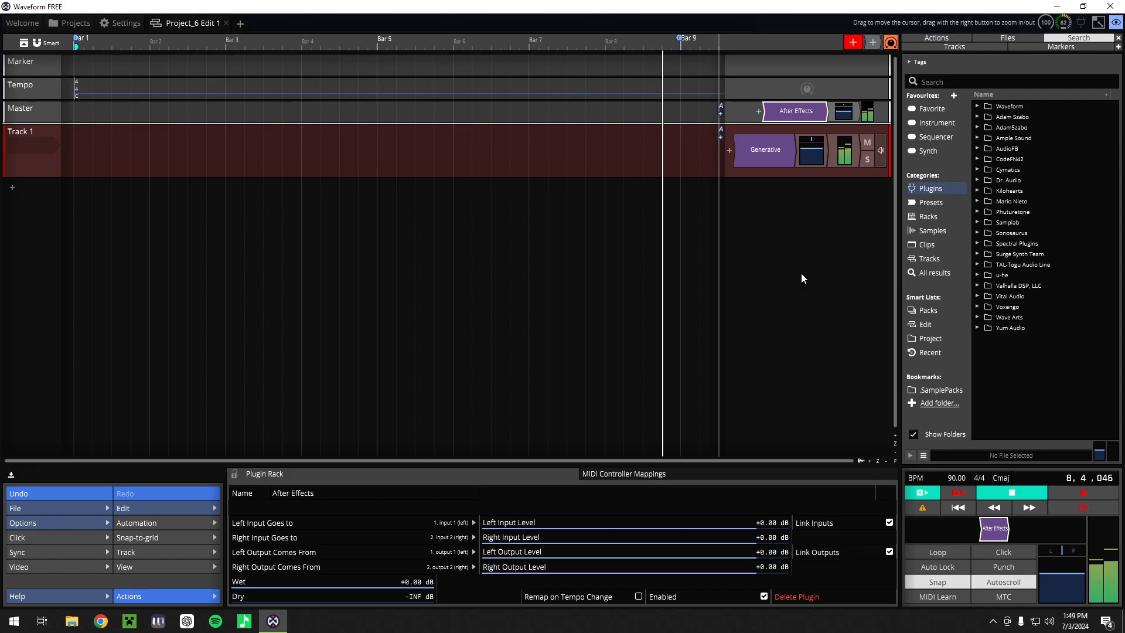
key("space")
double_click(772, 163)
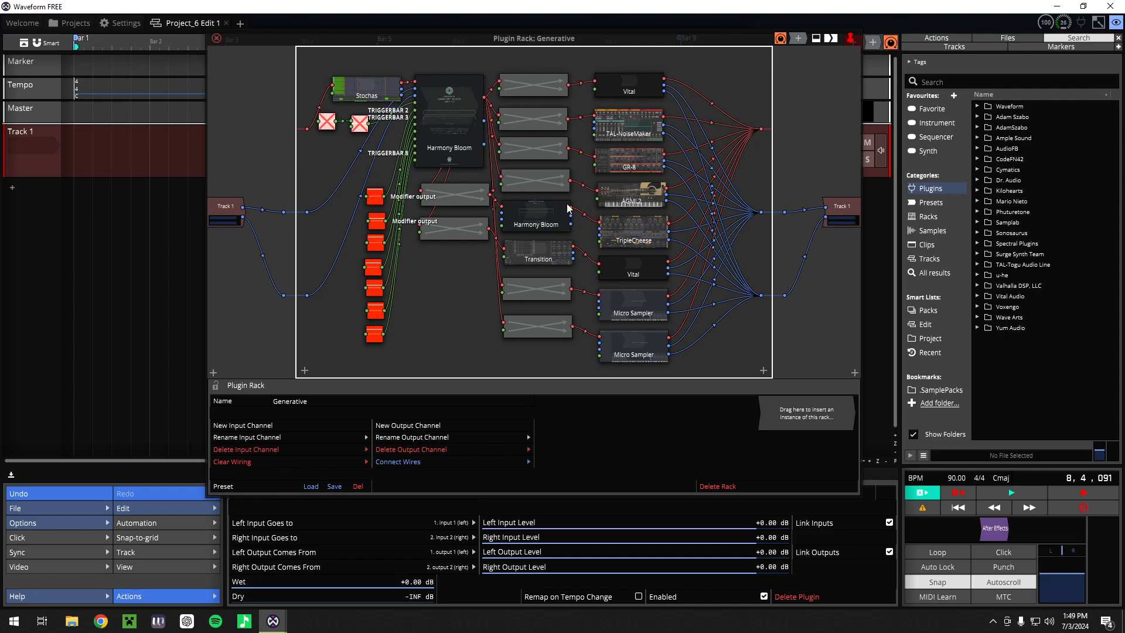
left_click(218, 40)
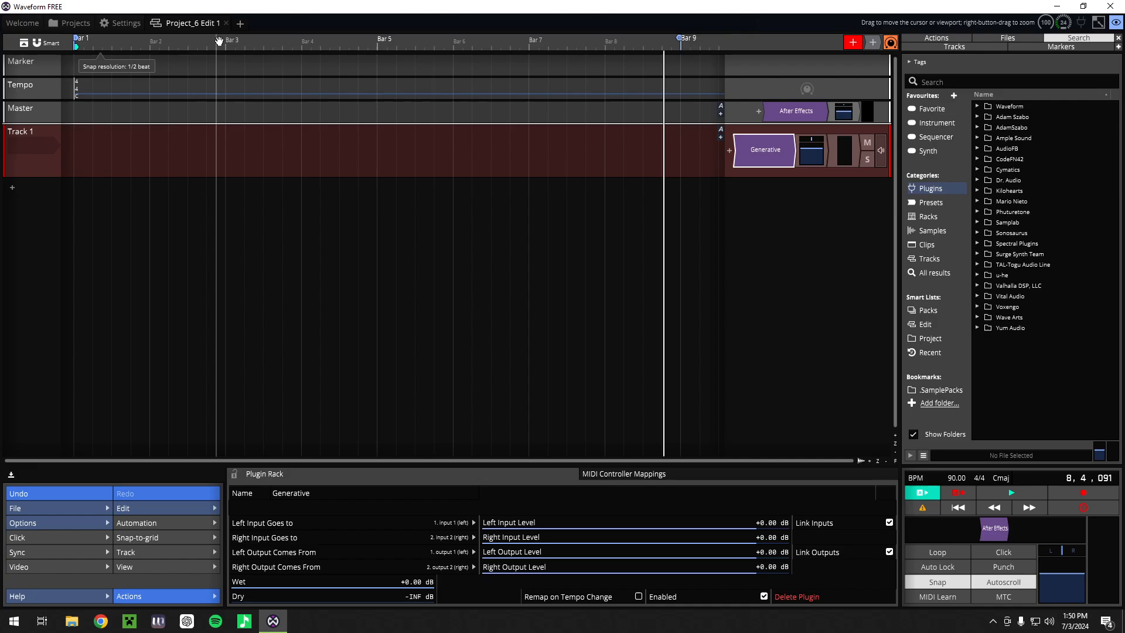
Step: Return the playhead to the start of the project and audition the generative output again, stopping playback when done
left_click(957, 509)
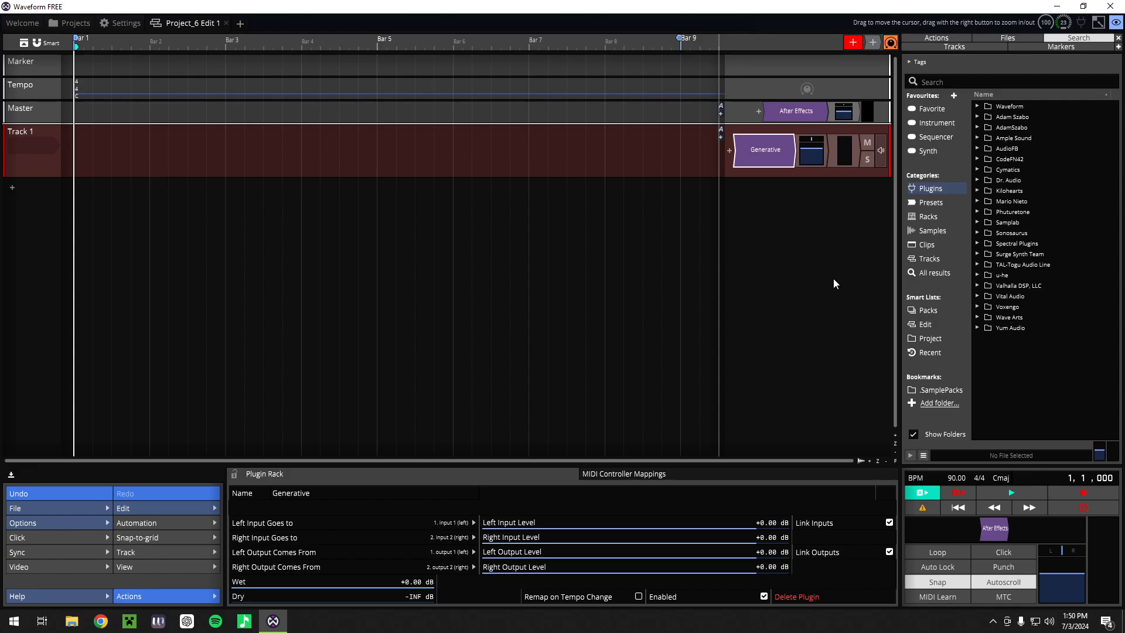
key("space")
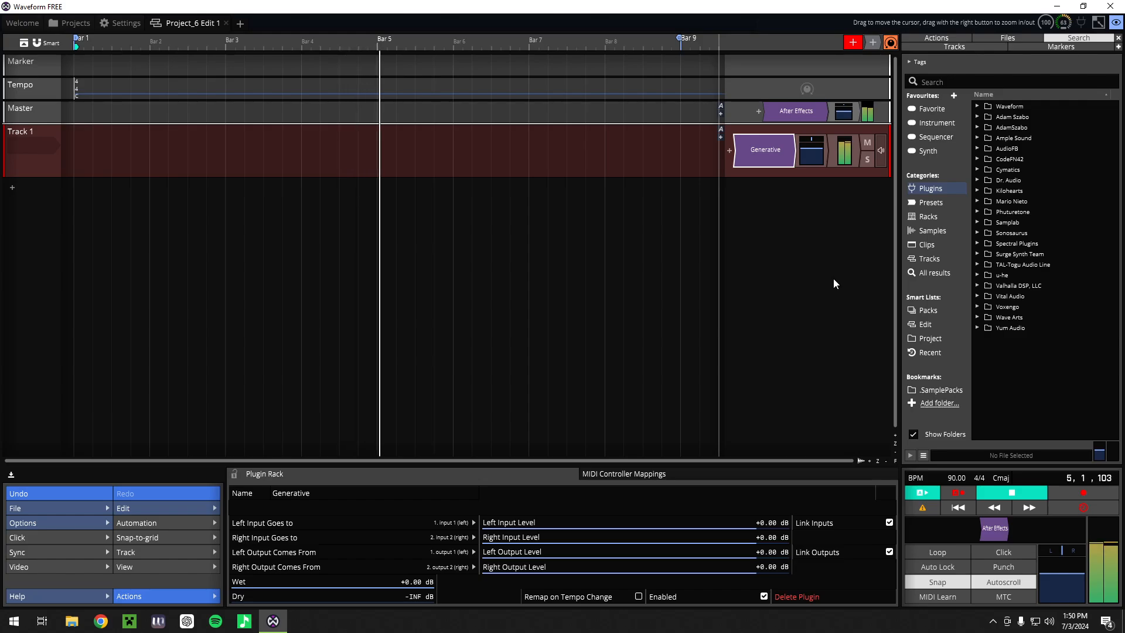
key("space")
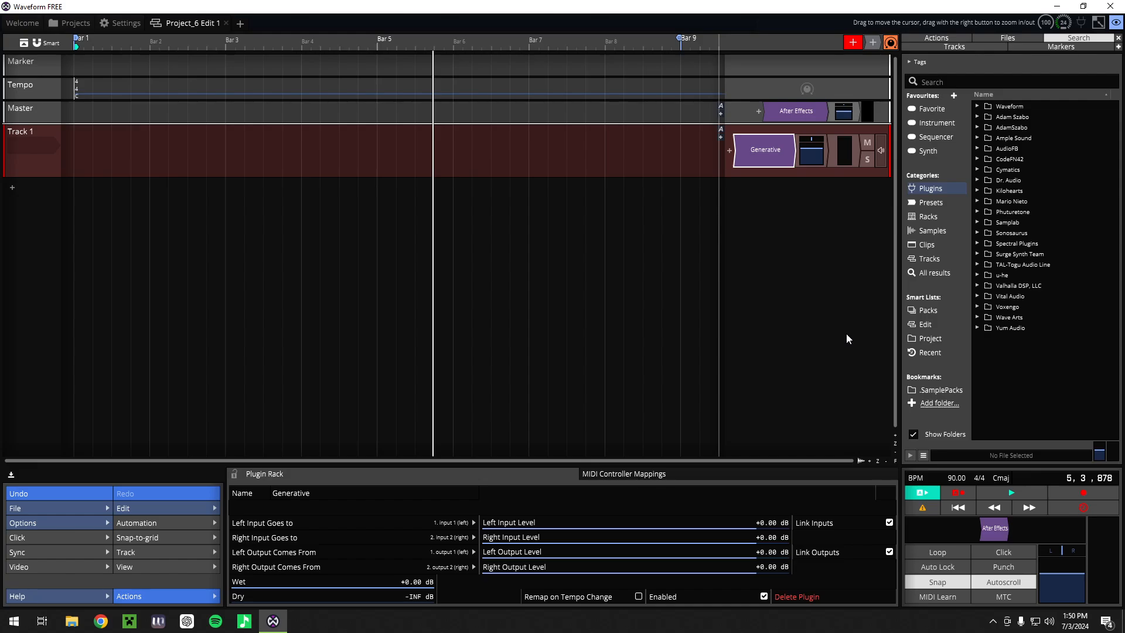
Step: Review the large Harmony Bloom's pattern in the Generative rack and the AB Switch routing in the Master's After Effects rack, closing both racks
double_click(762, 154)
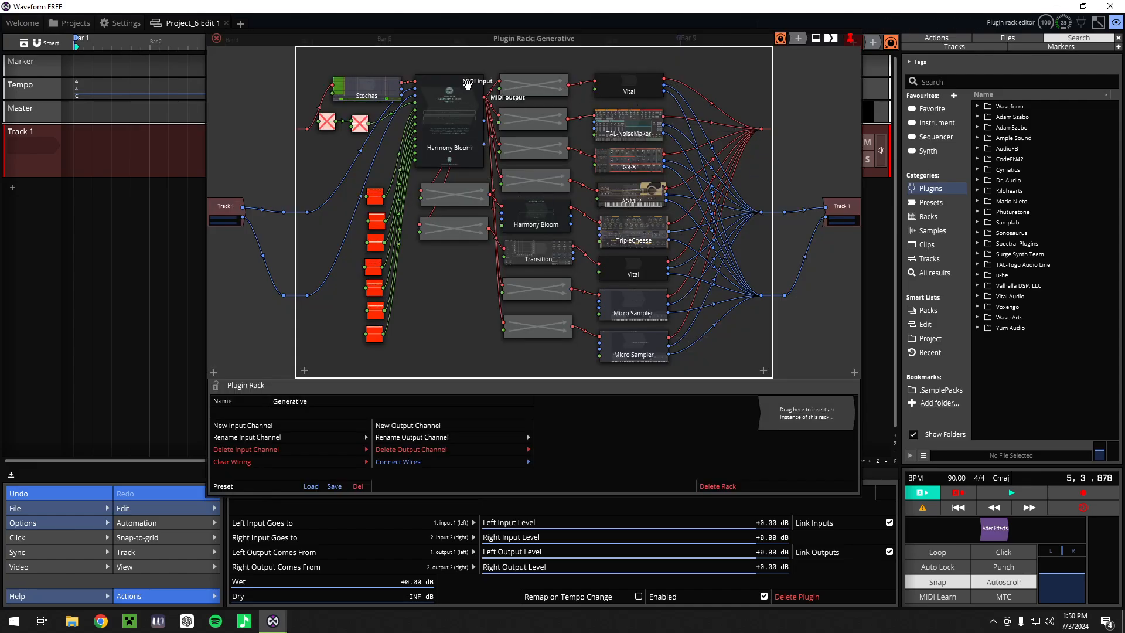
double_click(463, 120)
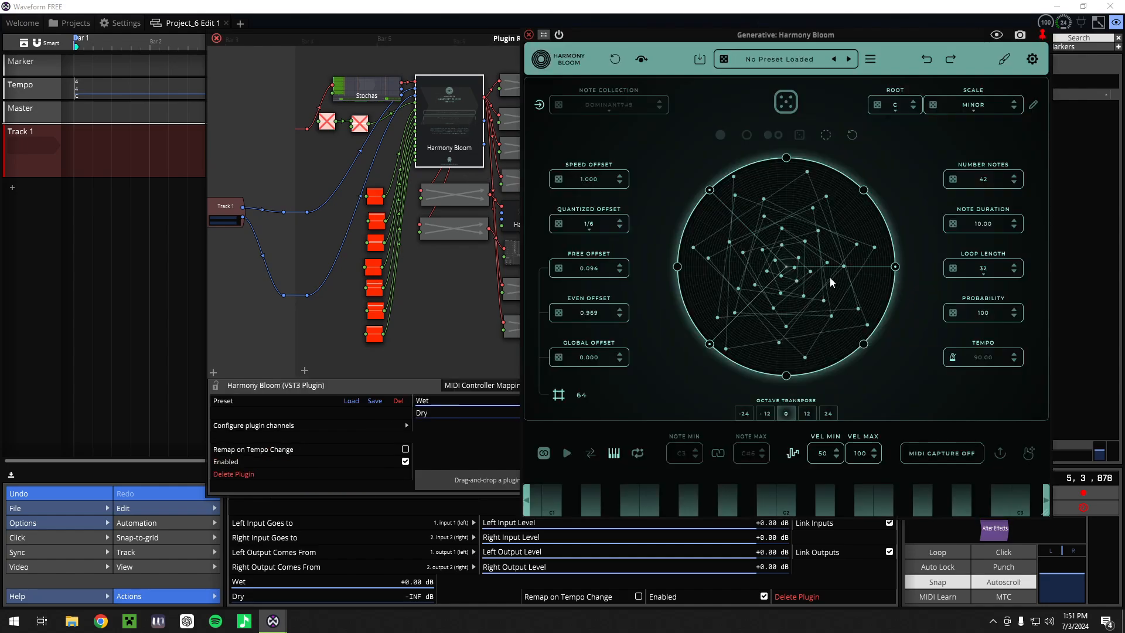
left_click(530, 36)
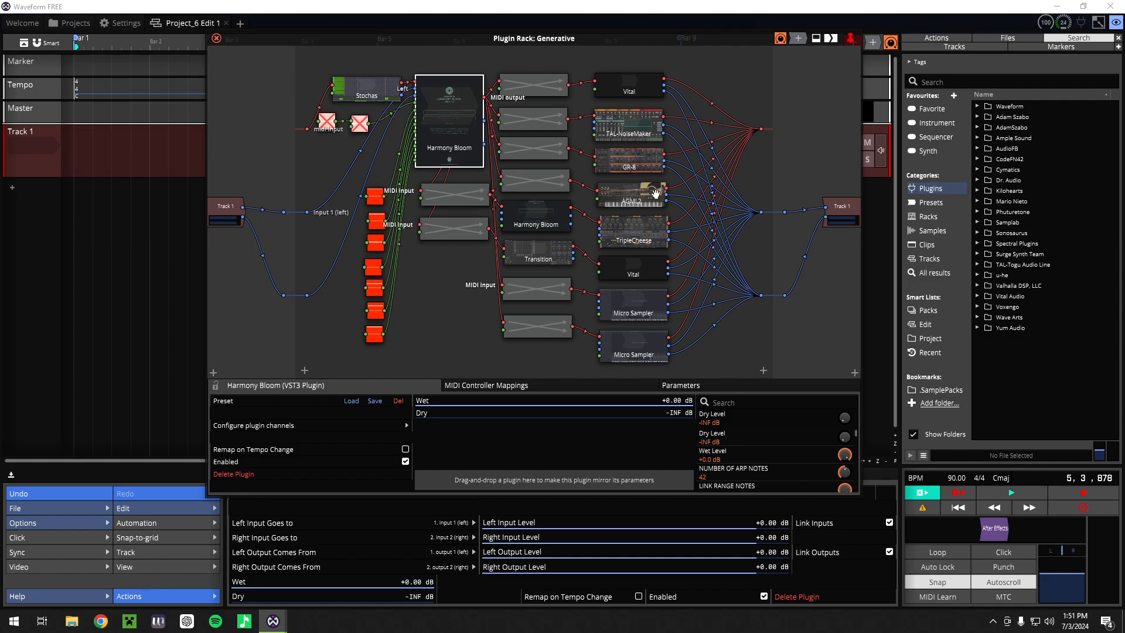
left_click(216, 39)
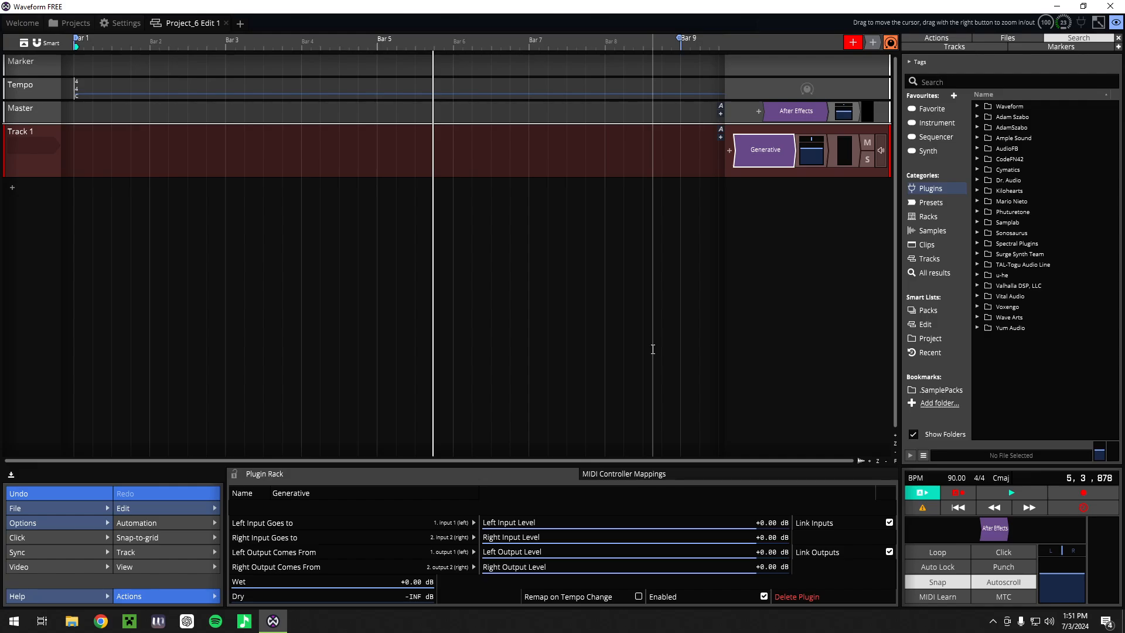
double_click(795, 111)
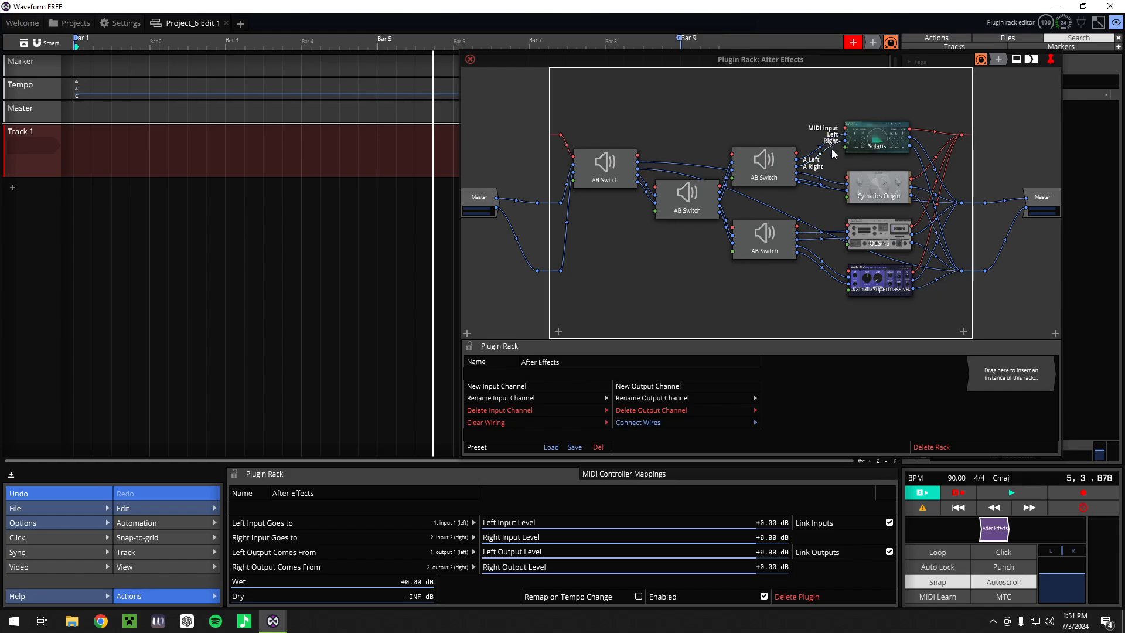
left_click(471, 60)
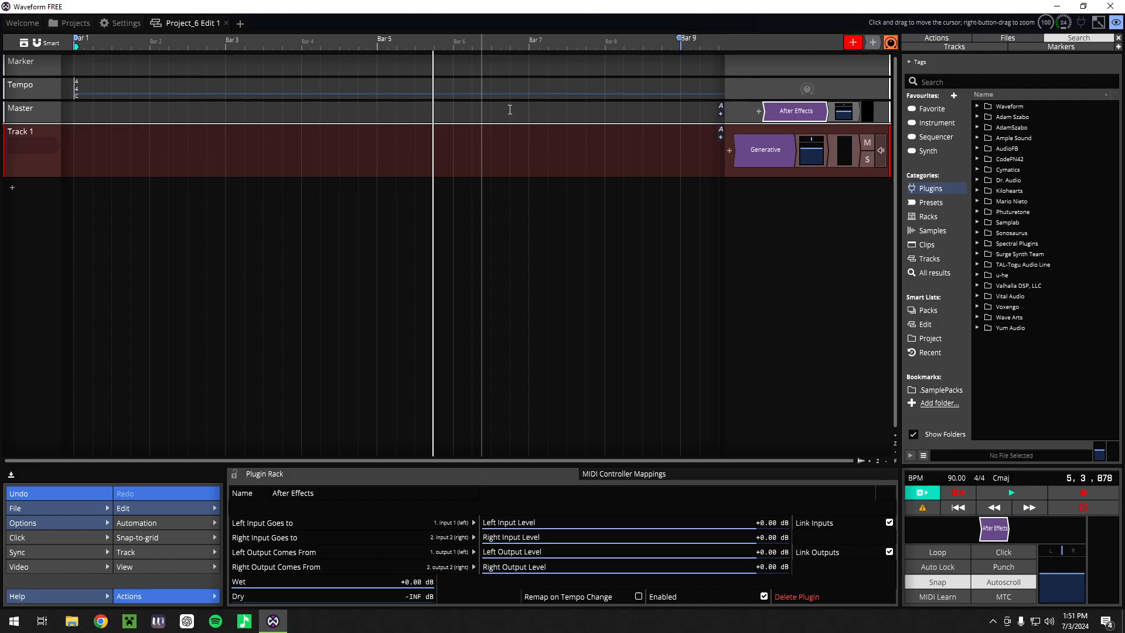